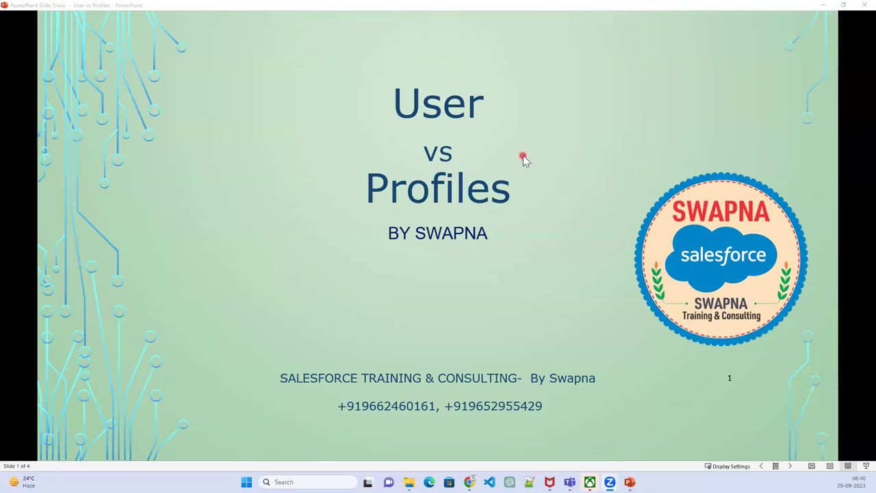
# - Advance the slide show to the "Difference between User and profile" slide and reveal the definitions plus the list of what a profile controls
pyautogui.click(514, 184)
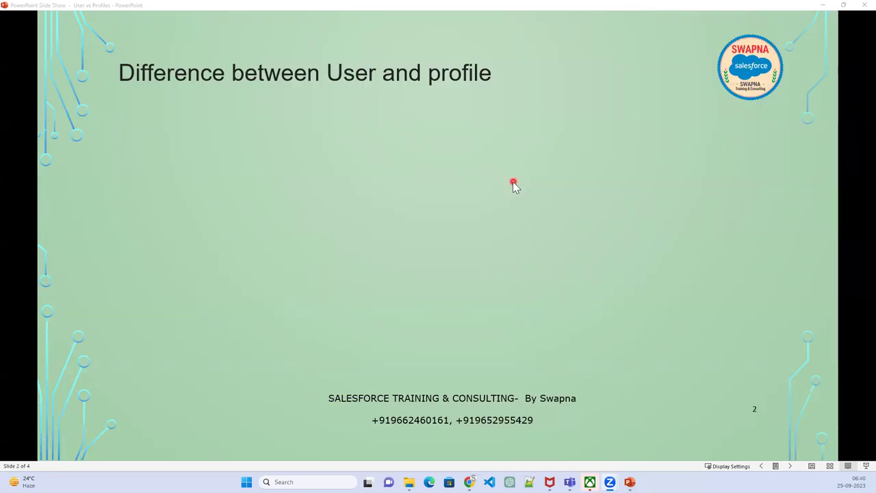
pyautogui.click(512, 181)
pyautogui.click(513, 182)
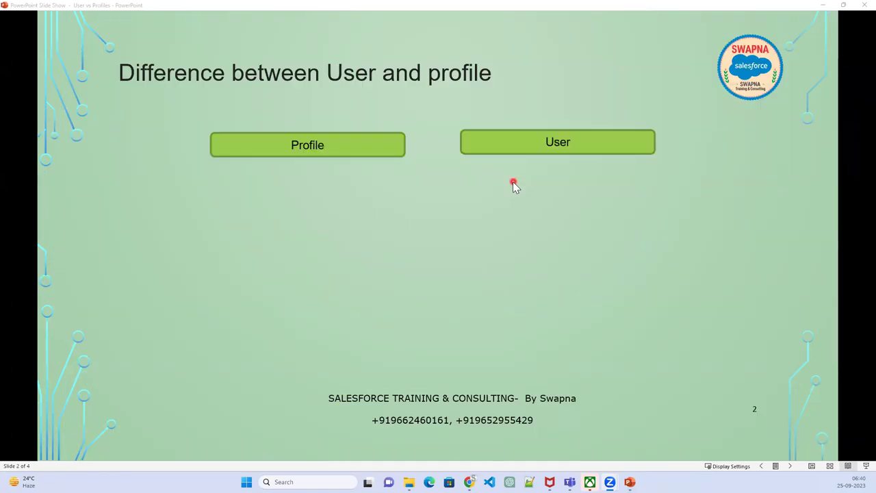
pyautogui.click(513, 181)
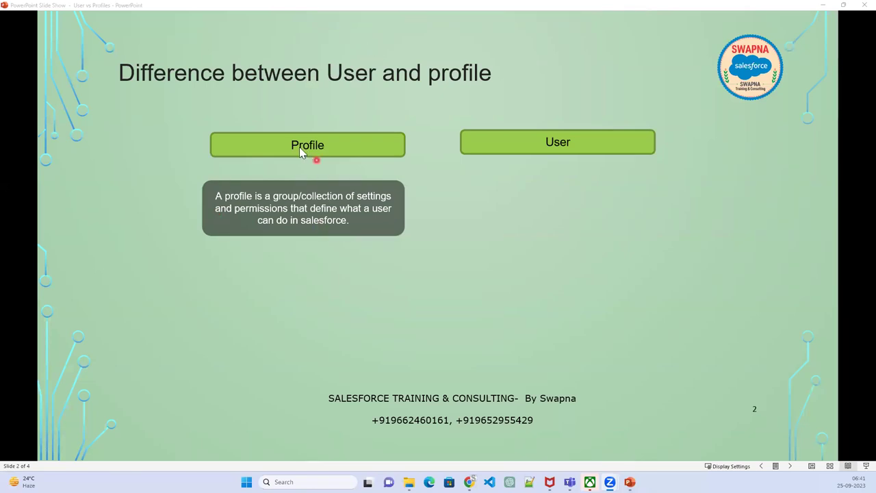
pyautogui.click(669, 291)
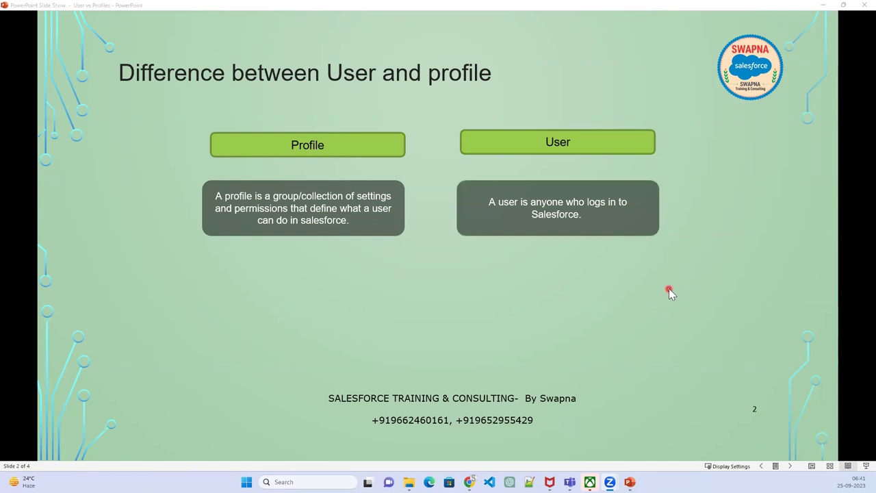
pyautogui.click(669, 290)
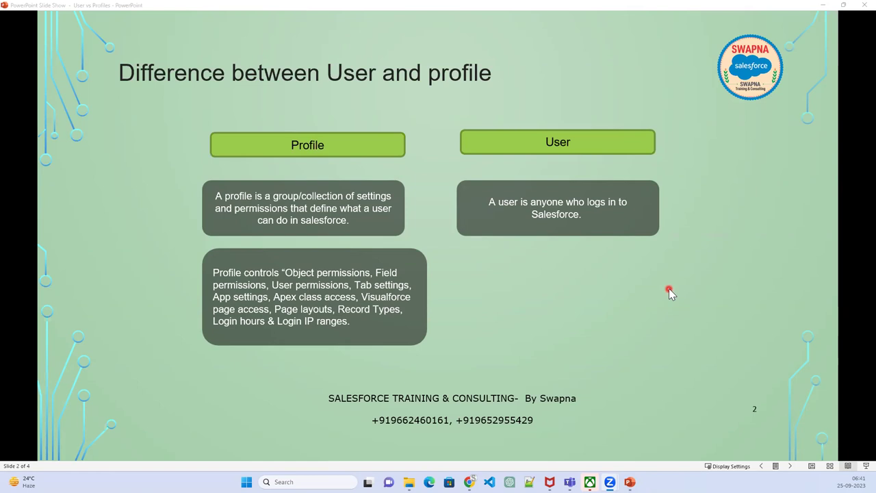
# - Switch to Salesforce and review the Session Settings and Password Policies sections of the open profile
pyautogui.click(824, 6)
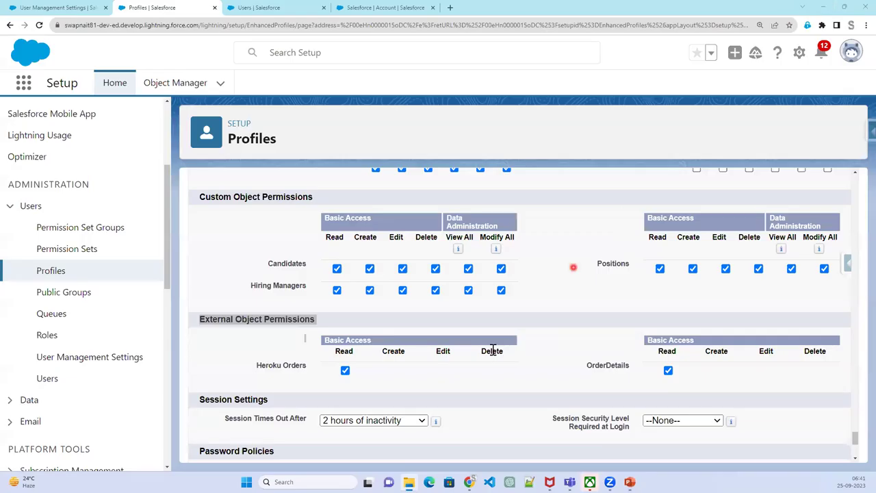
pyautogui.scroll(-3, 589, 383)
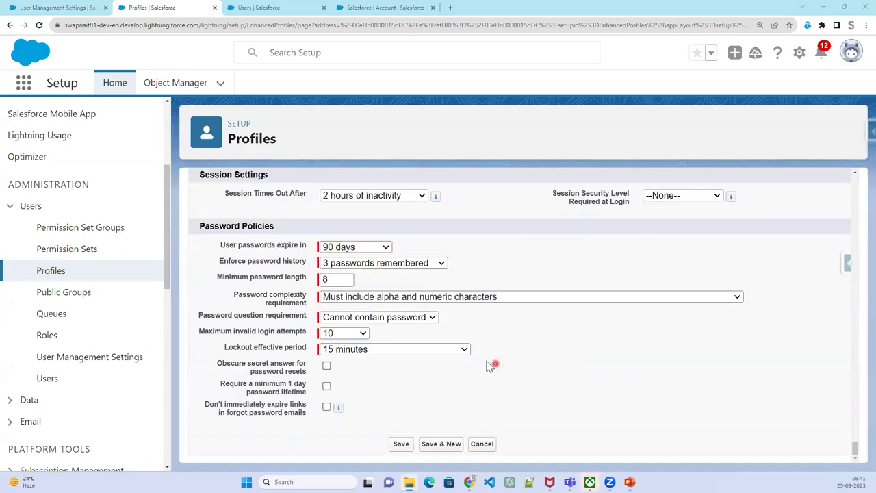
pyautogui.scroll(2, 482, 363)
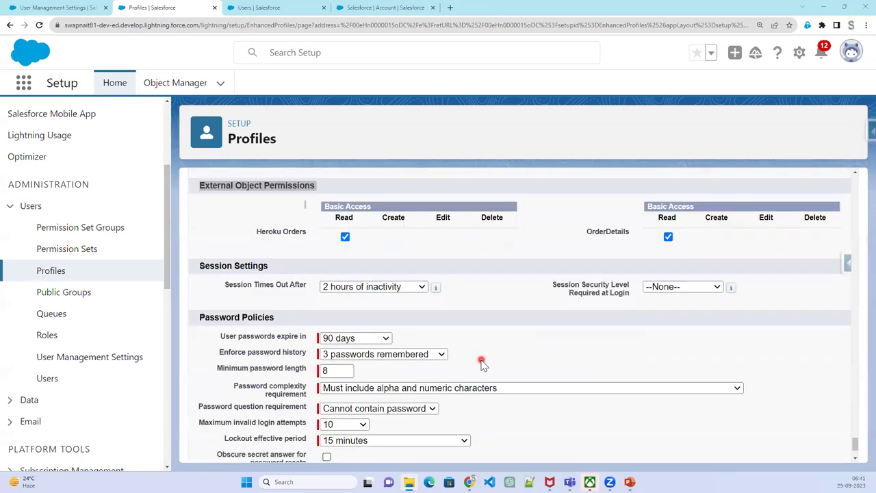
pyautogui.scroll(-2, 462, 356)
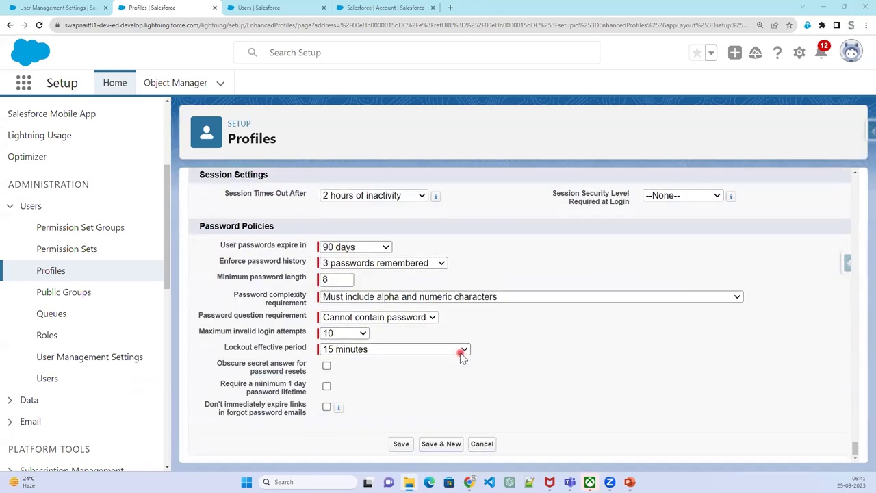
pyautogui.scroll(1, 427, 224)
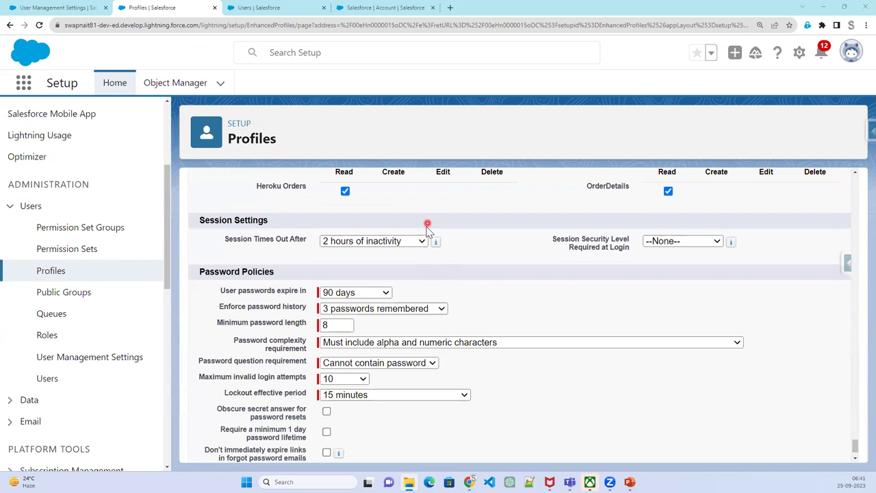
# - Examine the Session Times Out After options down to 15 minutes of inactivity without changing the setting
pyautogui.click(417, 241)
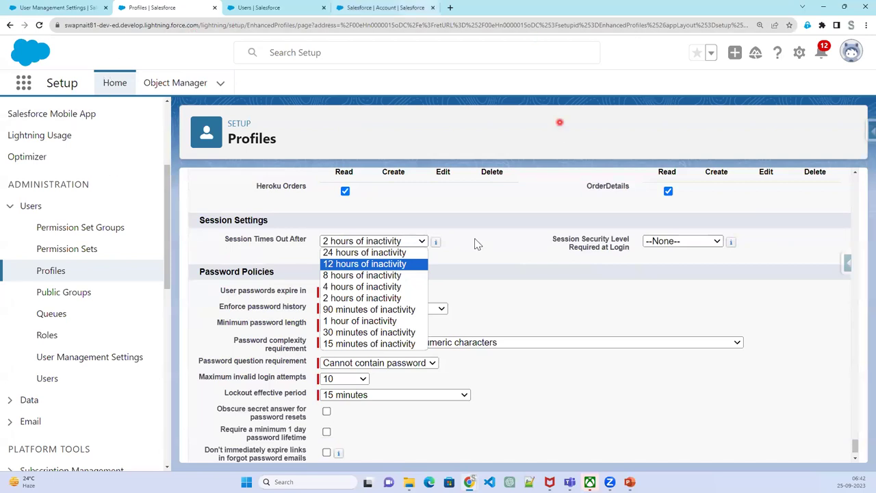
pyautogui.press('Down')
pyautogui.press('Down')
pyautogui.press('Down')
pyautogui.press('Down')
pyautogui.press('Down')
pyautogui.press('Down')
pyautogui.press('Down')
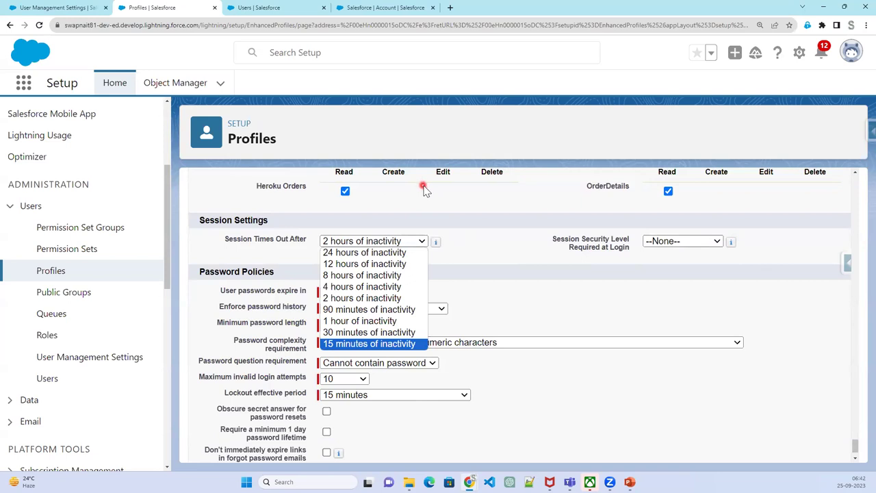
pyautogui.click(524, 236)
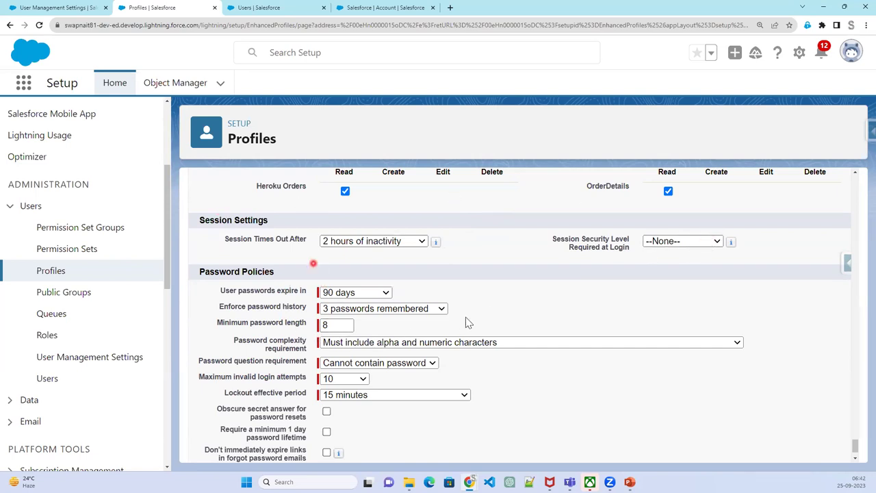
# - Examine the password expiry options in Password Policies, and check the user's detail record before returning to the profile
pyautogui.scroll(-1, 506, 351)
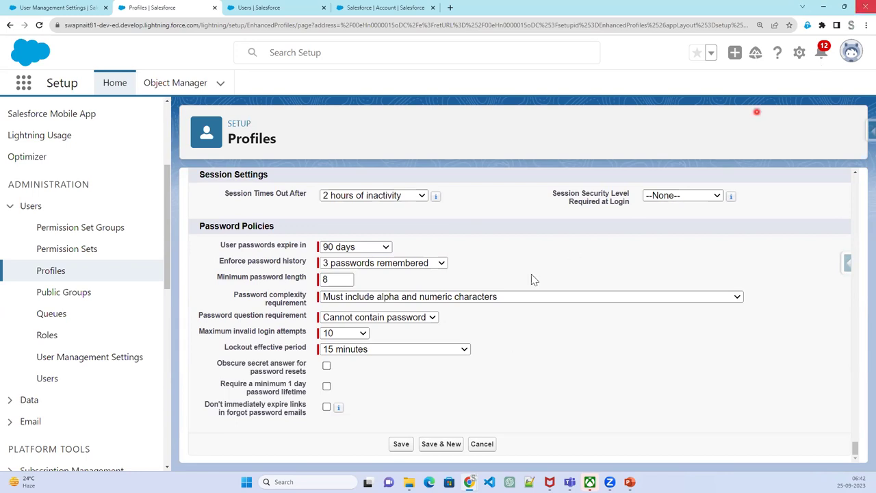
pyautogui.click(384, 249)
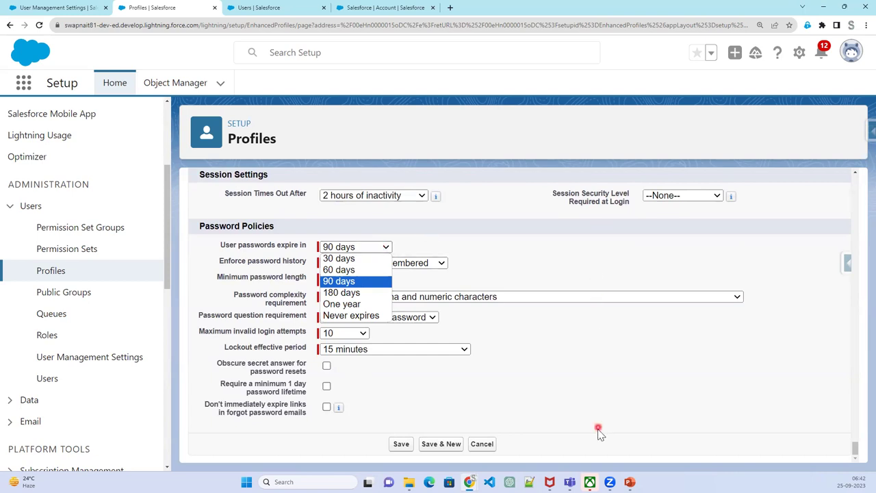
pyautogui.click(597, 296)
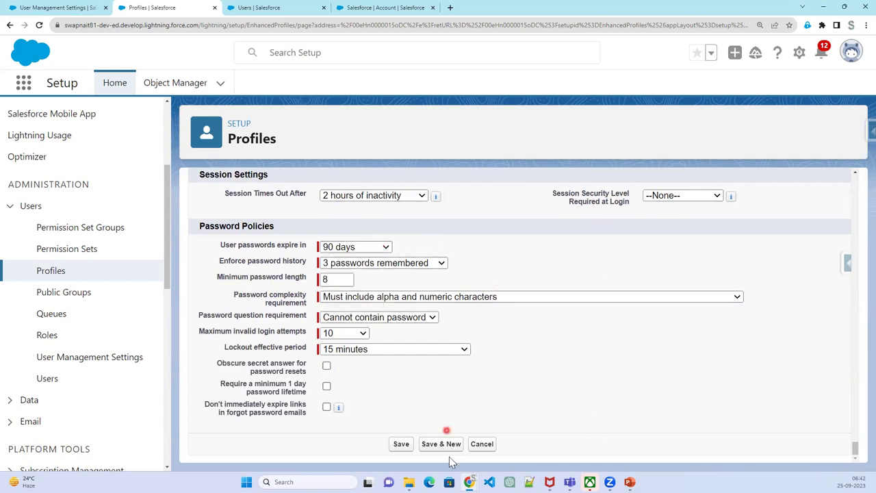
pyautogui.click(257, 8)
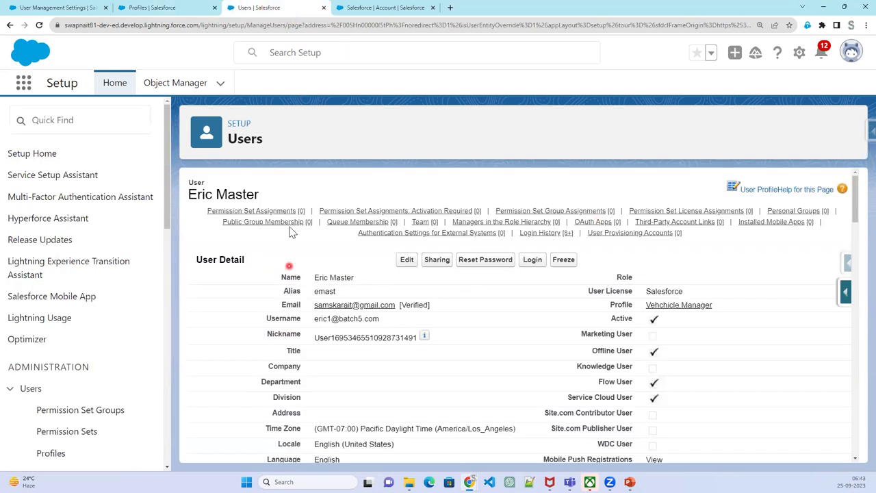
pyautogui.click(166, 8)
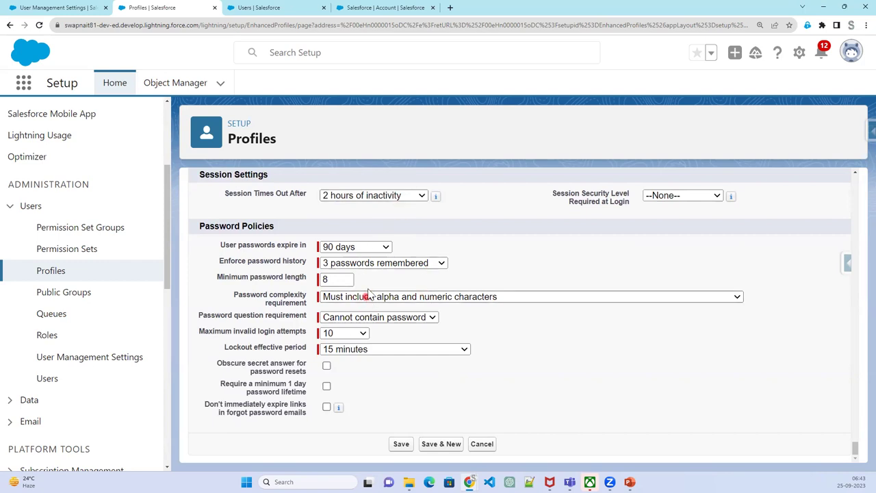
# - Examine the Enforce password history options, including No passwords remembered, without changing the setting
pyautogui.click(415, 264)
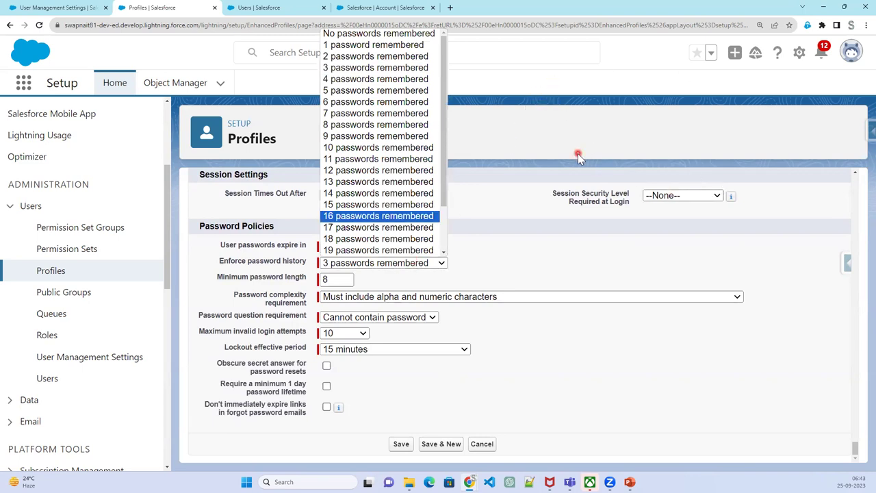
pyautogui.click(575, 262)
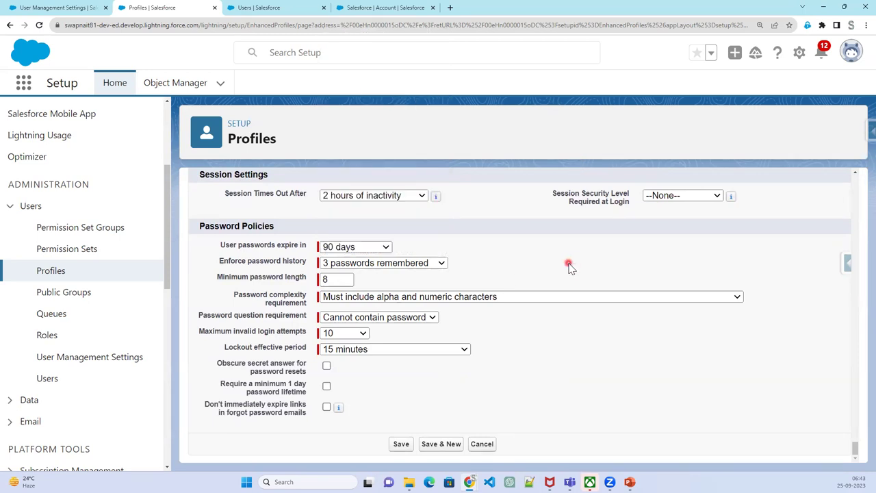
pyautogui.click(417, 264)
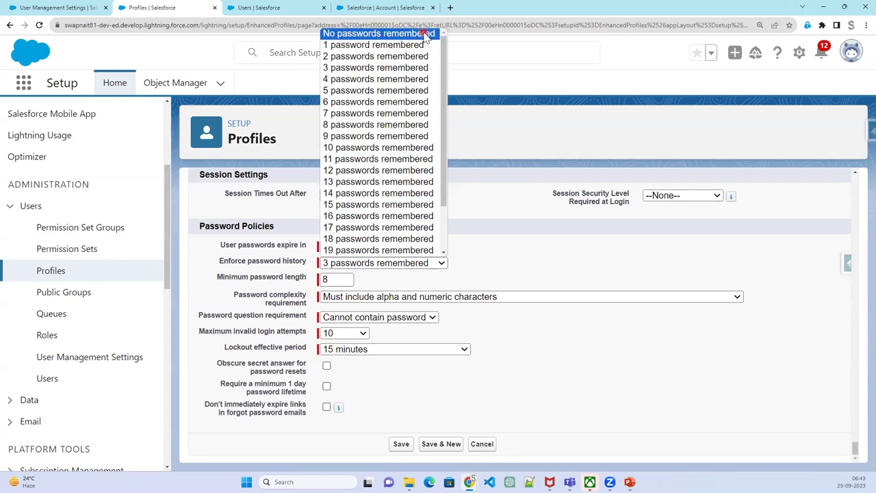
pyautogui.click(660, 275)
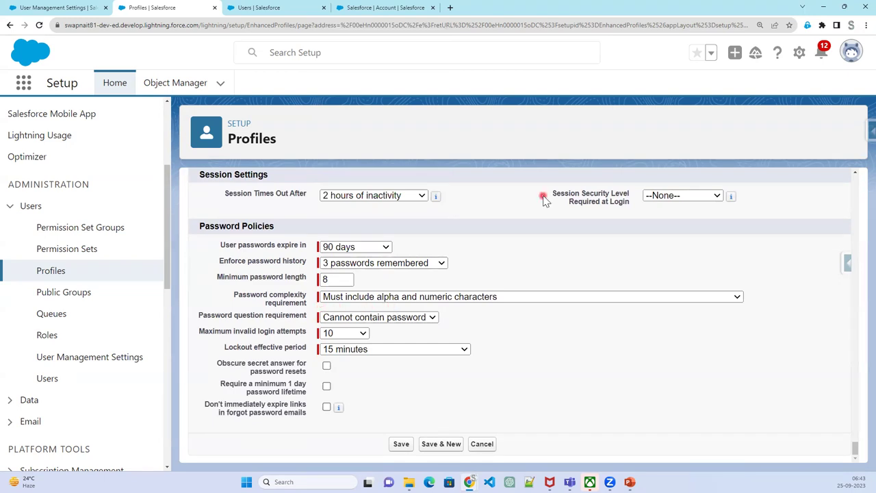
# - Examine the Password complexity requirement and Password question requirement options without changing either setting
pyautogui.click(566, 300)
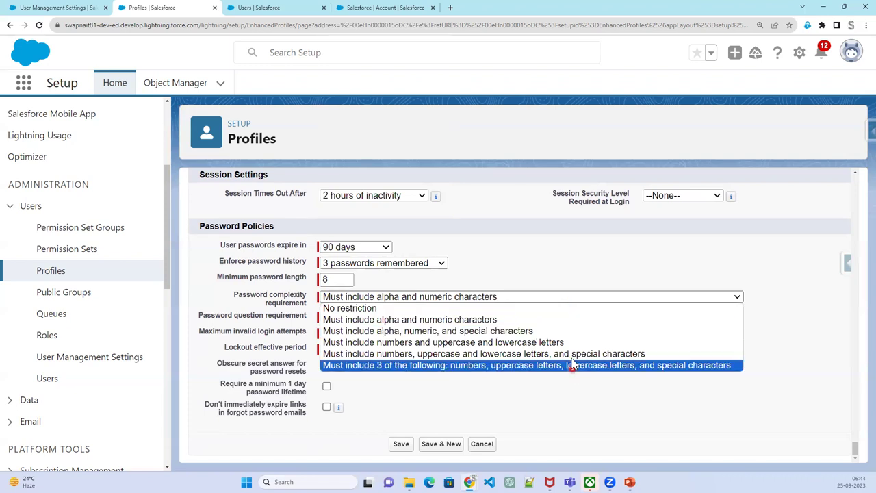
pyautogui.click(729, 424)
pyautogui.click(194, 296)
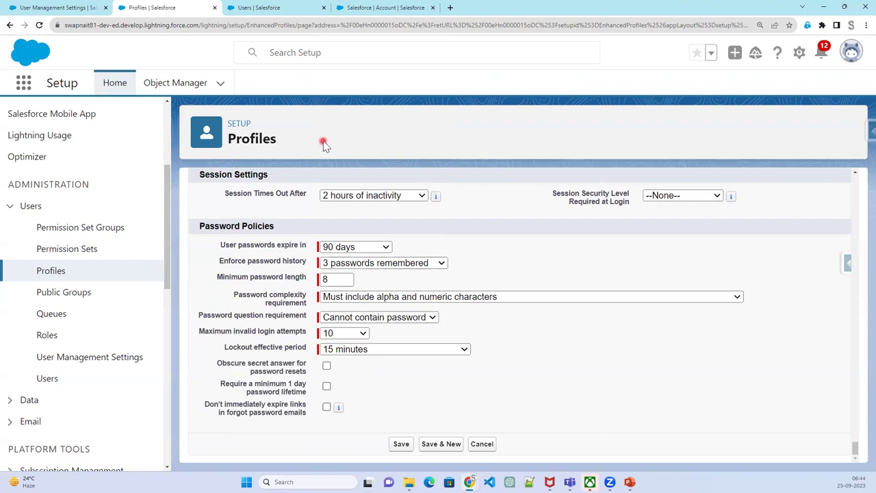
pyautogui.click(475, 342)
pyautogui.click(418, 322)
pyautogui.click(419, 321)
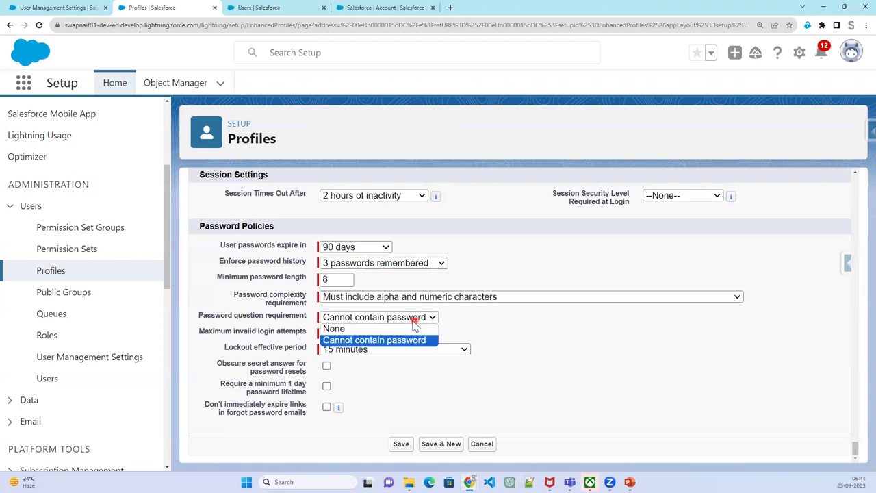
pyautogui.click(528, 331)
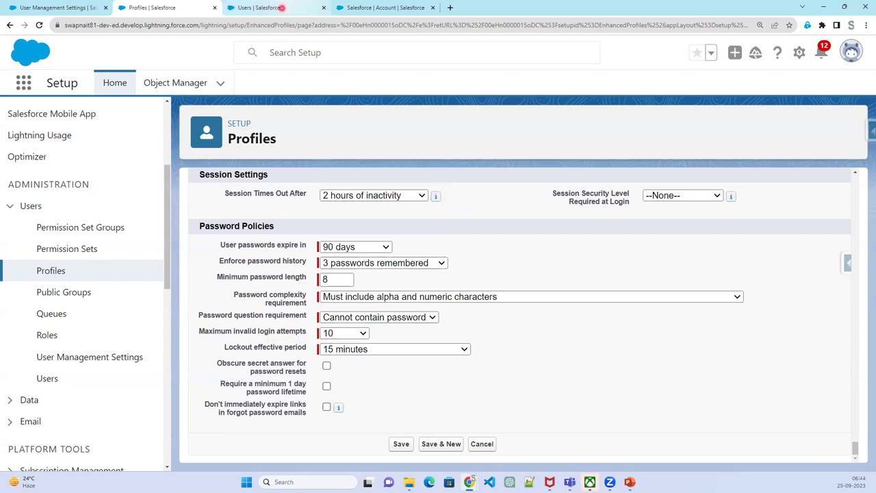
# - Check the Burlington Textiles browser window and examine the profile's Maximum invalid login attempts options without changing the setting
pyautogui.moveTo(470, 482)
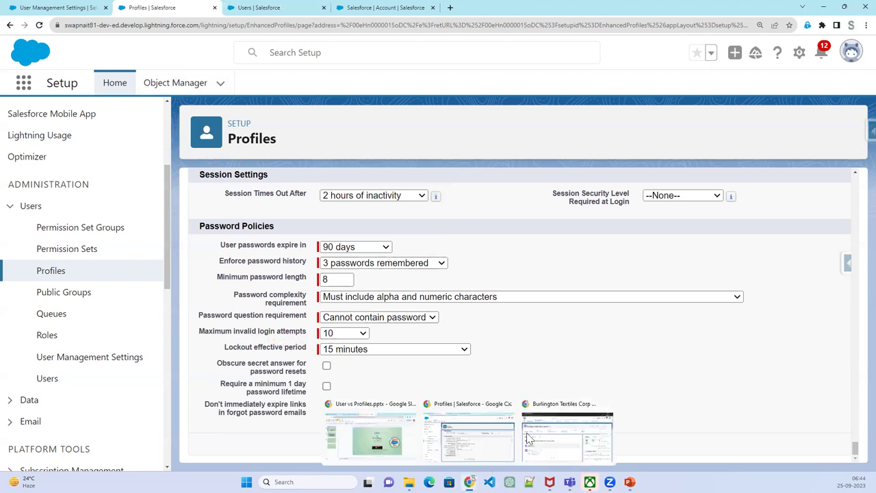
pyautogui.click(531, 439)
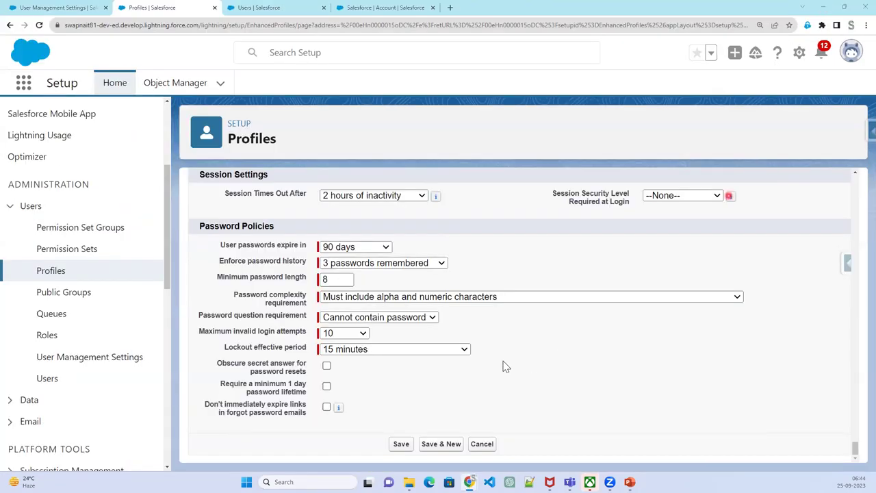
pyautogui.click(343, 333)
pyautogui.click(351, 333)
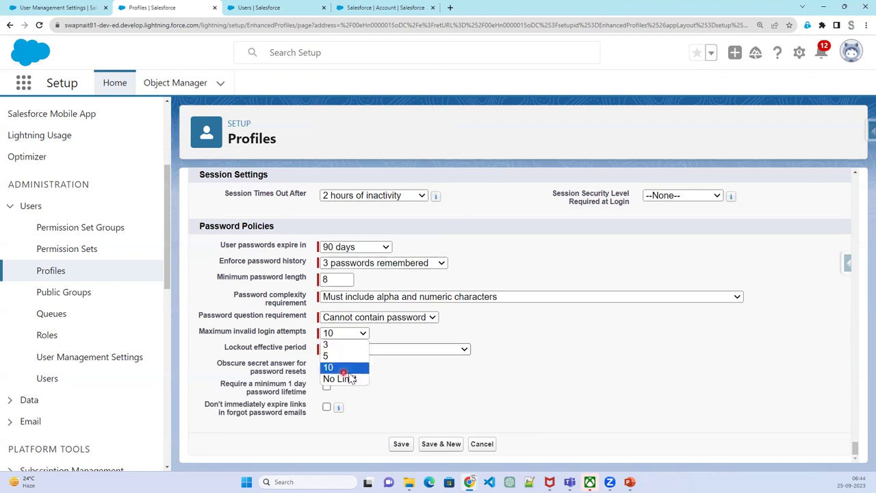
pyautogui.click(458, 372)
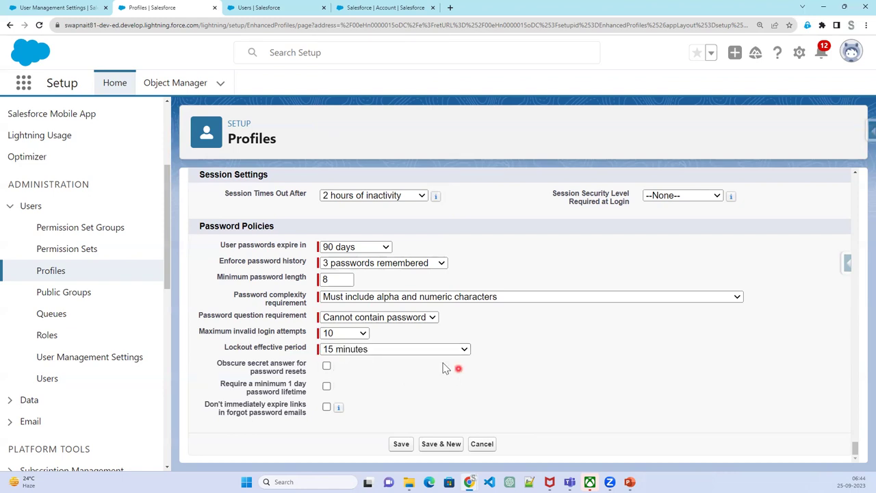
# - Examine the Lockout effective period options in the profile's Password Policies
pyautogui.click(430, 352)
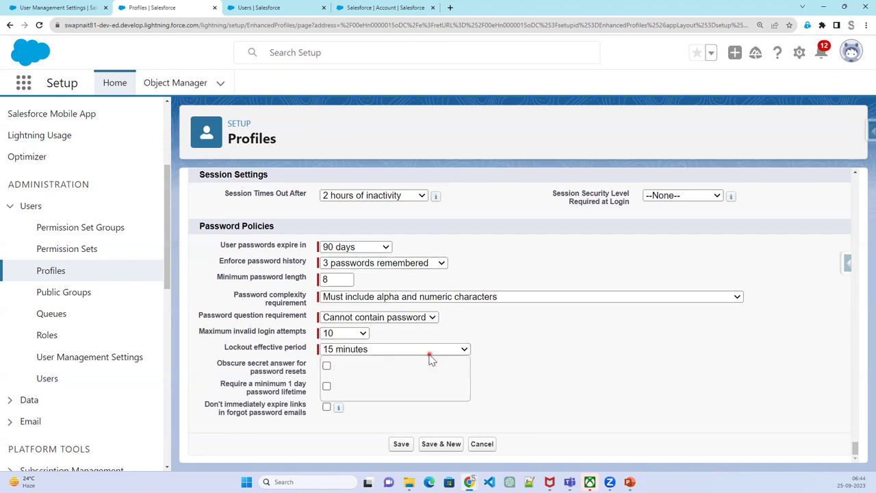
pyautogui.click(587, 372)
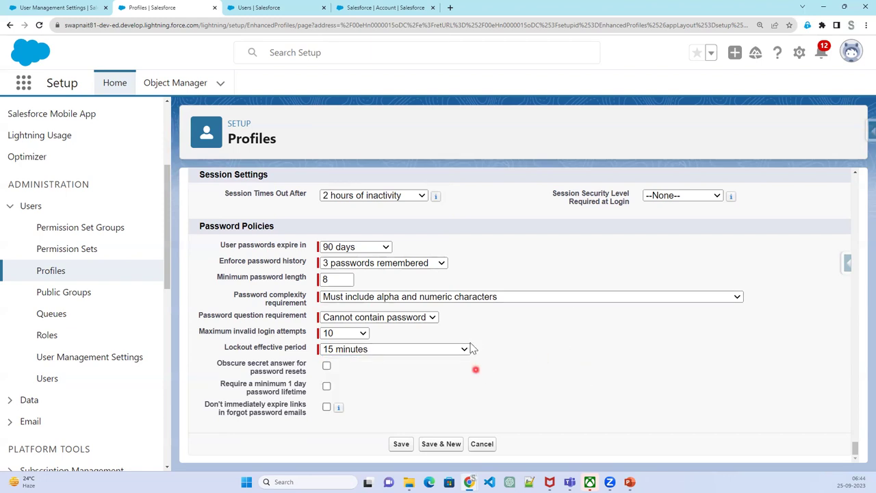
pyautogui.moveTo(409, 482)
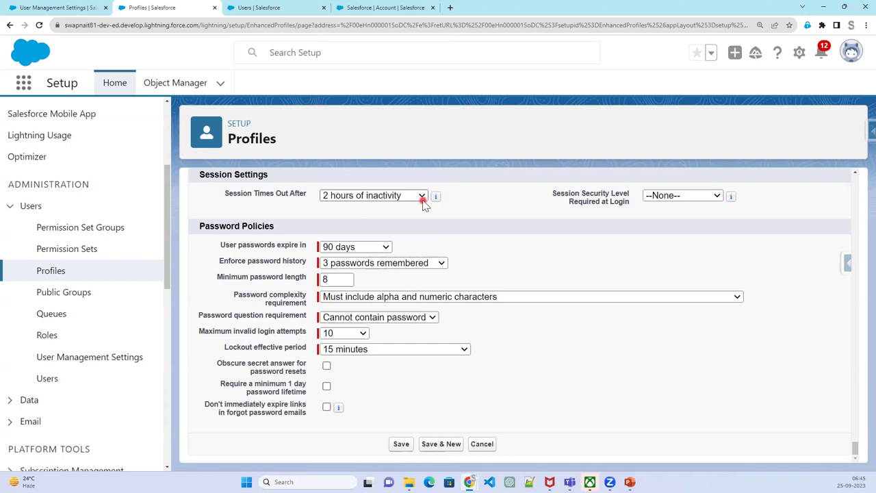
pyautogui.click(408, 350)
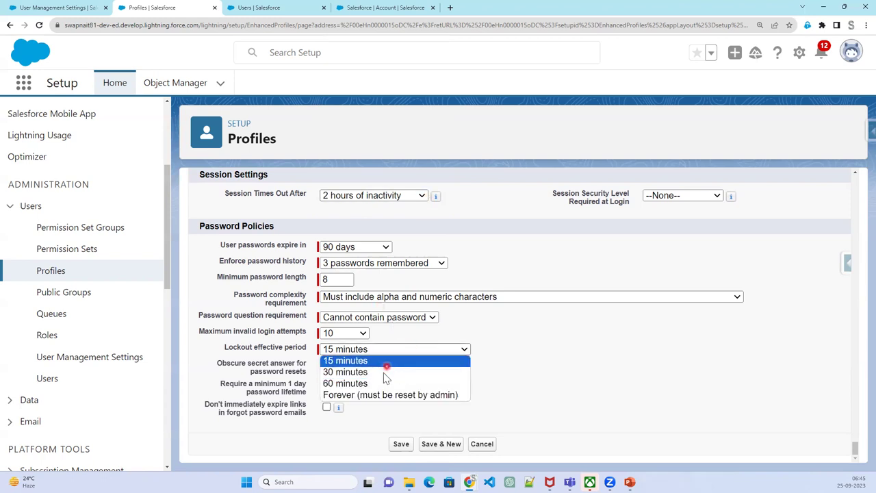
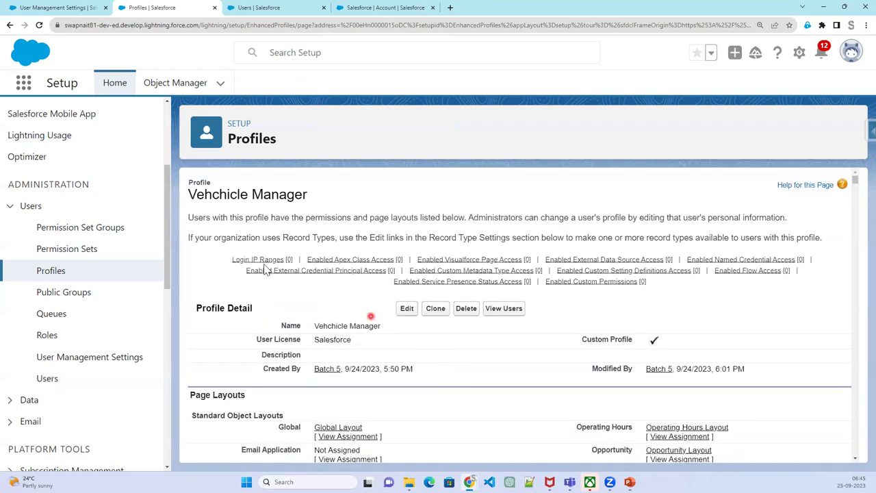
# - Open the Login Hours of the Vehchicle Manager profile for editing
pyautogui.click(257, 260)
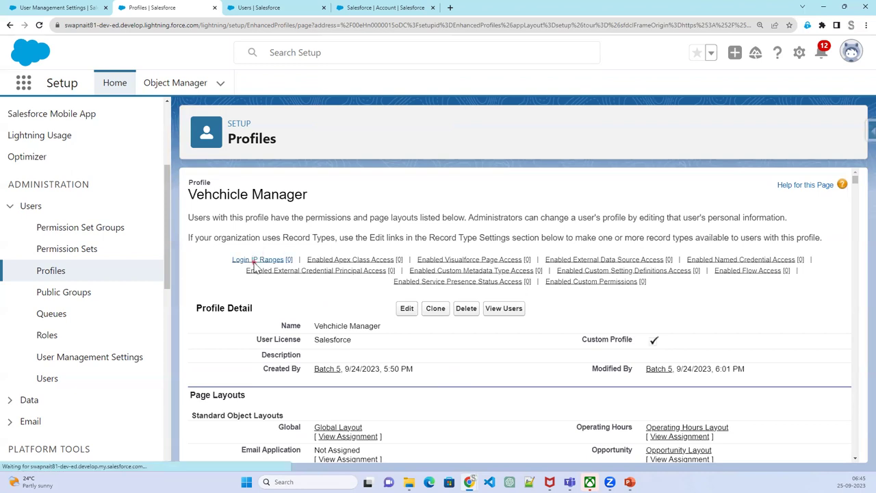
pyautogui.scroll(1, 472, 400)
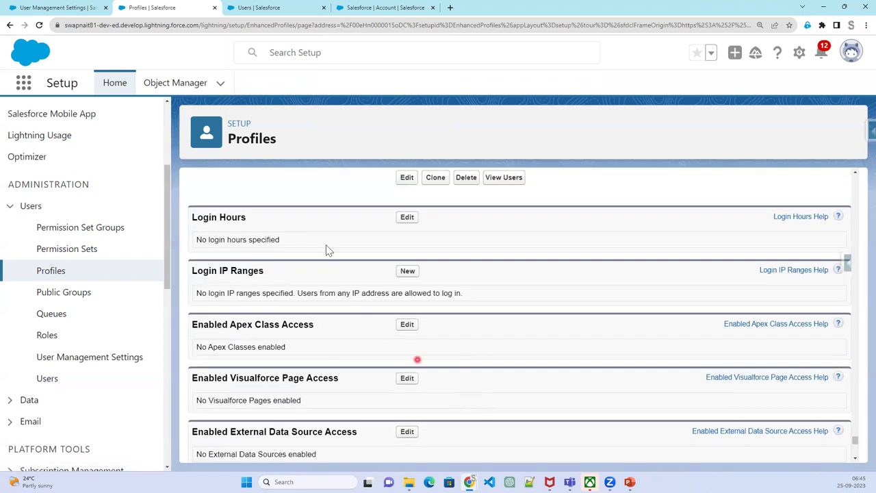
pyautogui.click(406, 218)
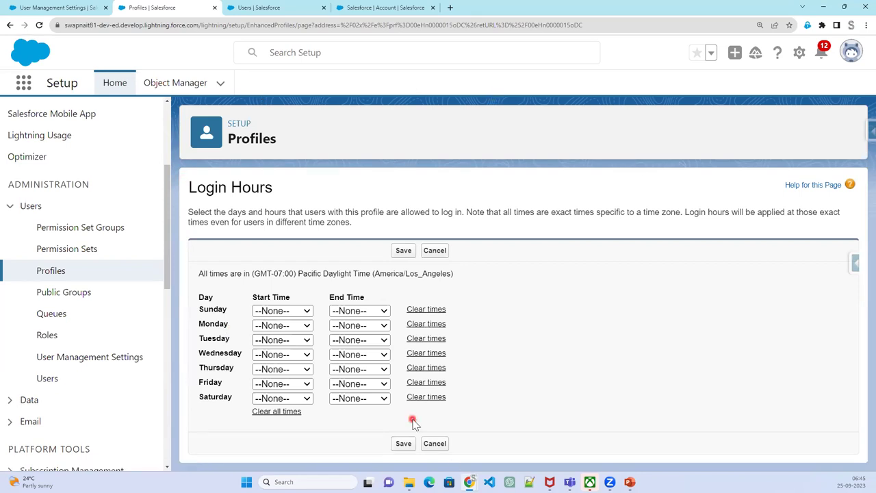
# - Try Sunday login hours from 10:00 AM to 6:00 PM for the profile, and discard the entry without saving
pyautogui.click(289, 314)
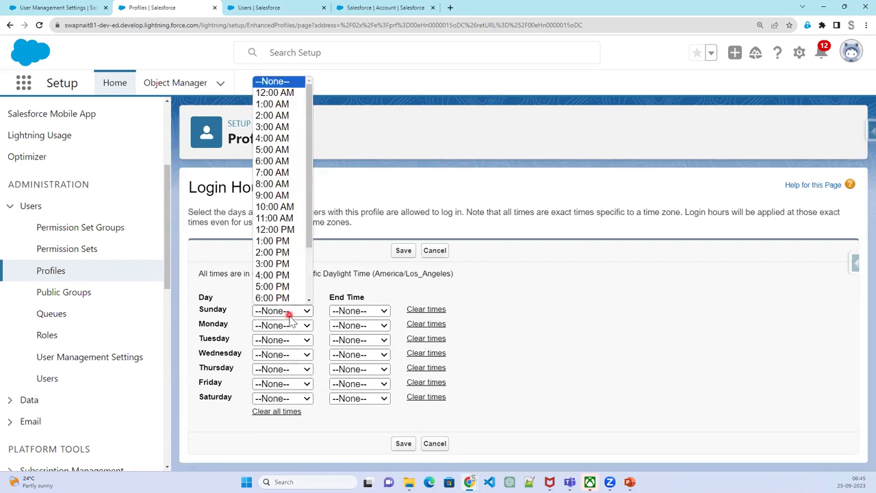
pyautogui.click(285, 206)
pyautogui.click(369, 313)
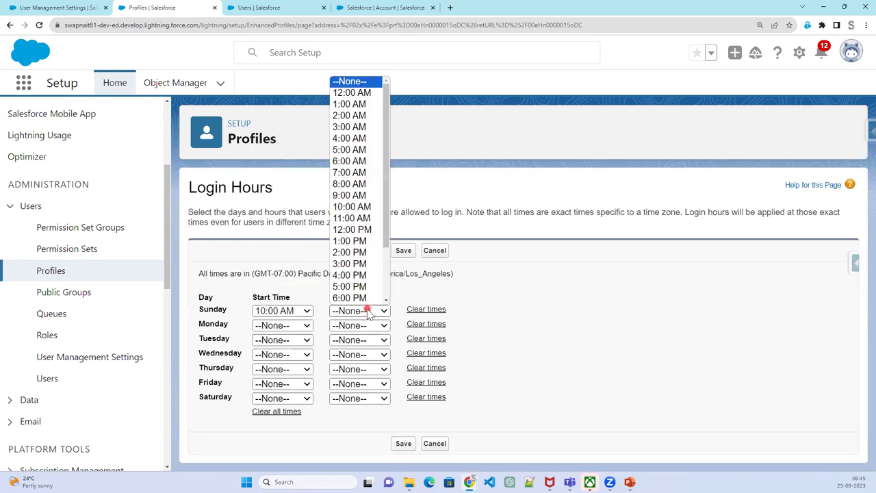
pyautogui.click(359, 299)
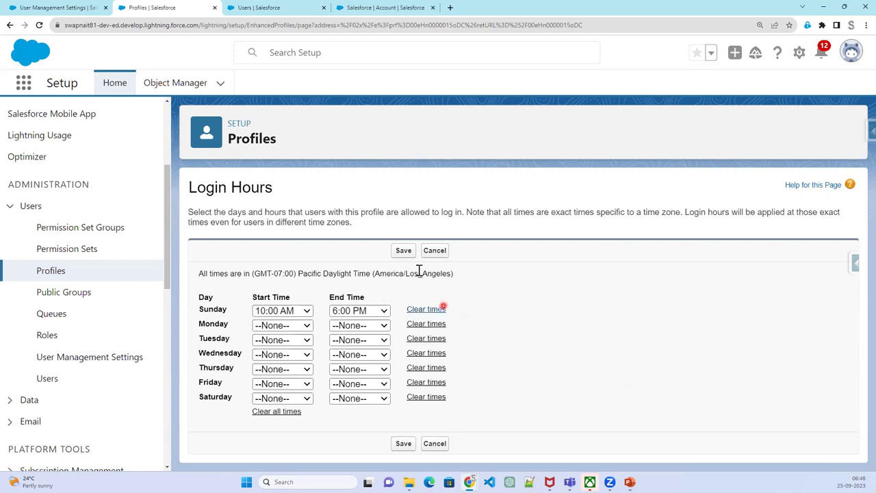
pyautogui.click(437, 253)
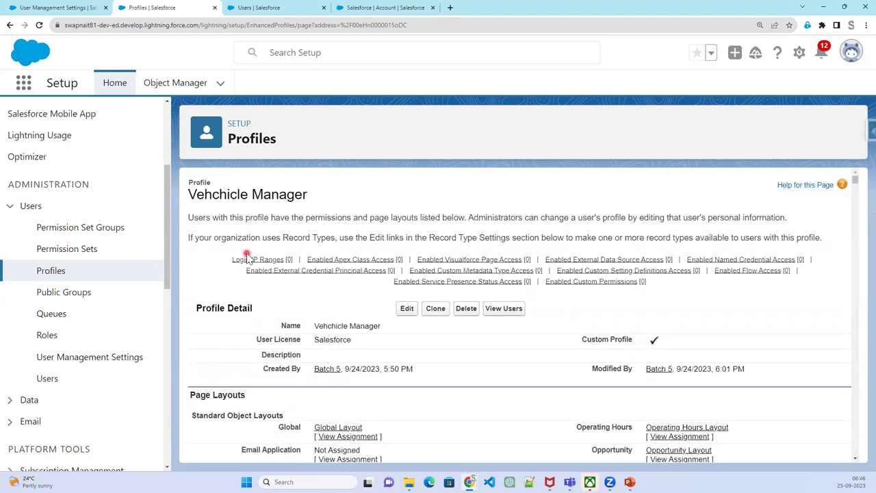
# - Open a new Login IP Ranges entry for the Vehchicle Manager profile to view its start and end address fields
pyautogui.click(247, 259)
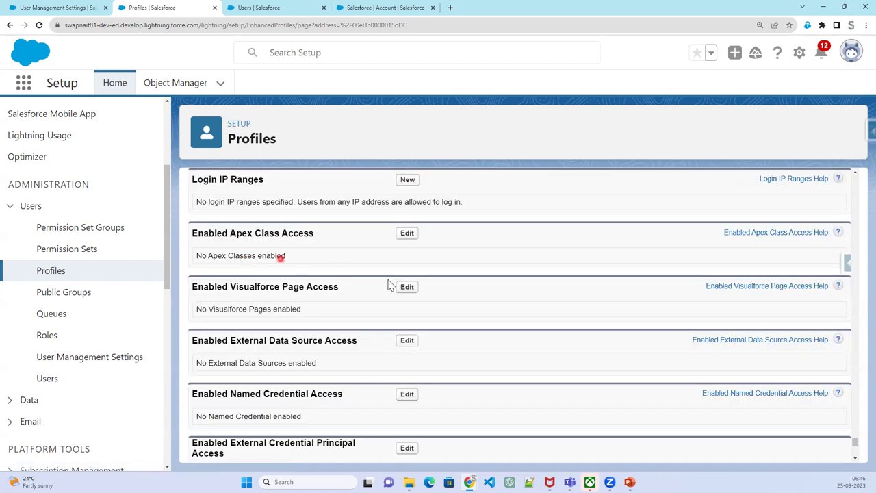
pyautogui.click(406, 180)
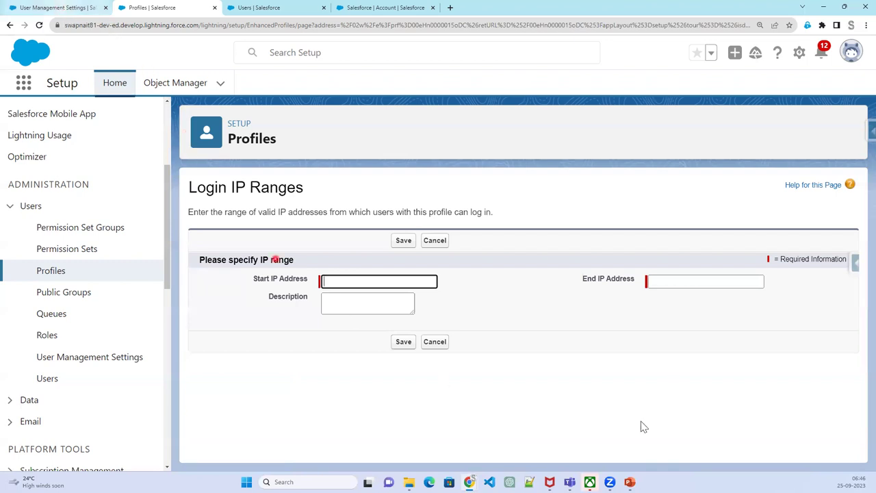
# - Switch to the PowerPoint slide show and reveal the user account explanation on the Difference between User and profile slide
pyautogui.hotkey('alt', 'Tab')
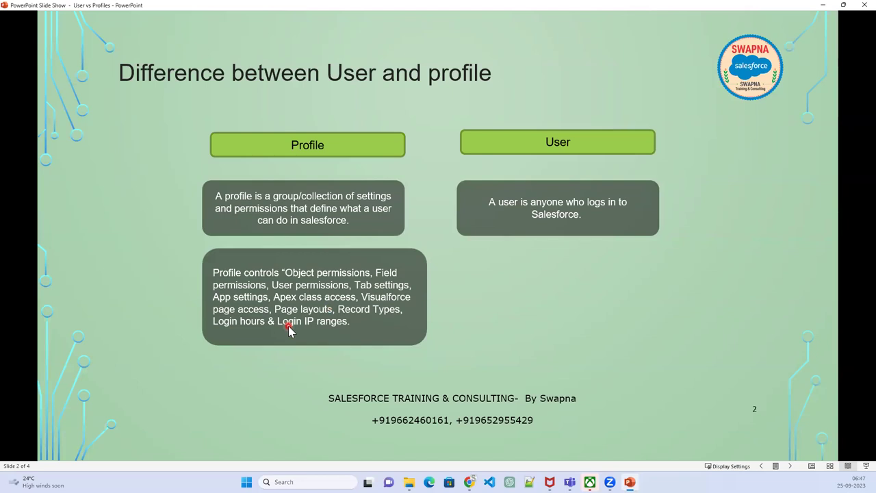
pyautogui.click(239, 299)
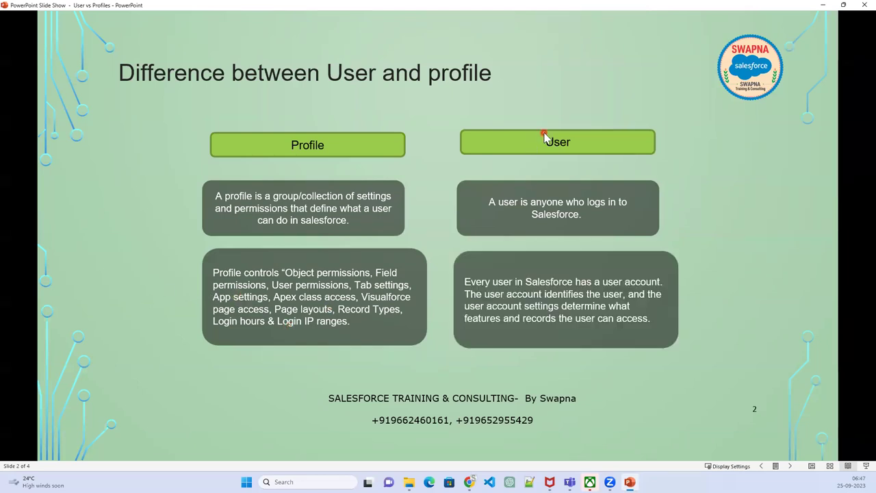